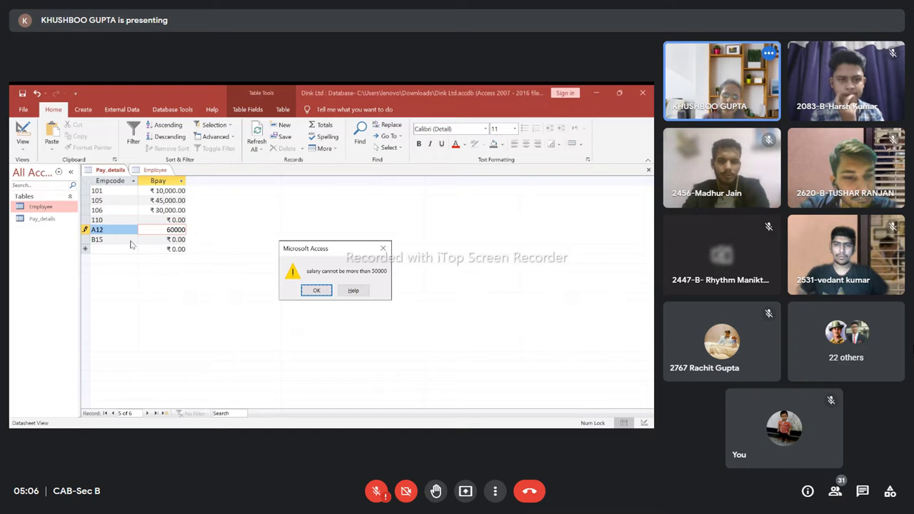
- Set Bpay in Pay_details to 40000 for A12, 25000 for 110 and 15000 for B15, and close the open tables
{"action": "key", "text": "Return"}
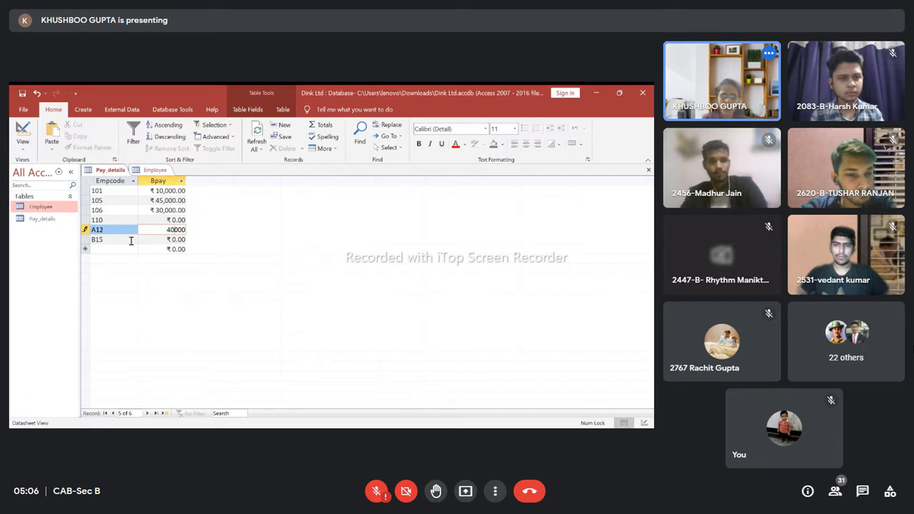
{"action": "key", "text": "Up"}
{"action": "type", "text": "25,0"}
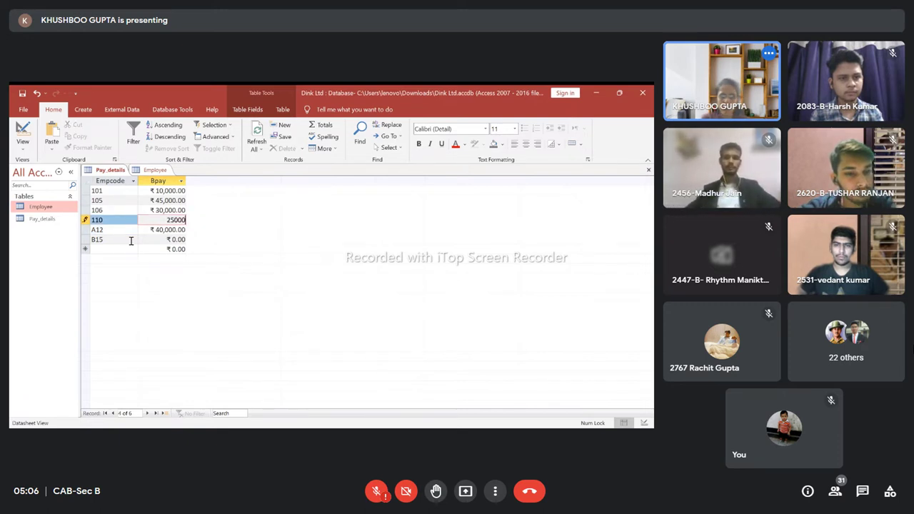
{"action": "type", "text": "00"}
{"action": "key", "text": "Down"}
{"action": "key", "text": "Down"}
{"action": "type", "text": "15000"}
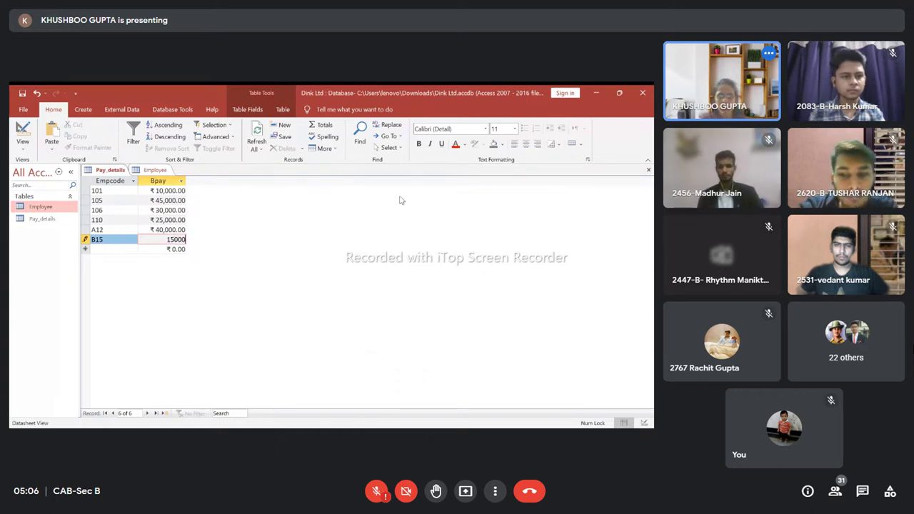
{"action": "left_click", "coordinate": [648, 170]}
{"action": "left_click", "coordinate": [647, 169]}
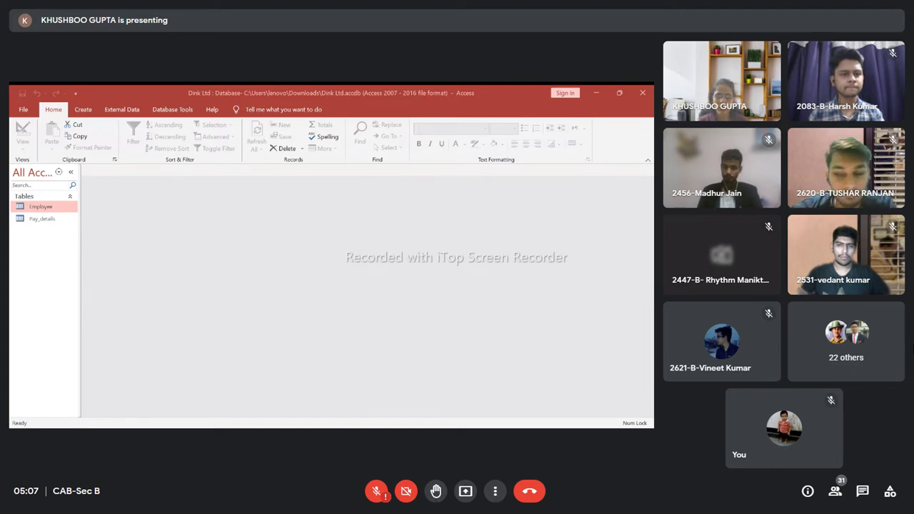
- Reopen the Pay_details table to review its Empcode and Bpay records, and close it again
{"action": "double_click", "coordinate": [32, 219]}
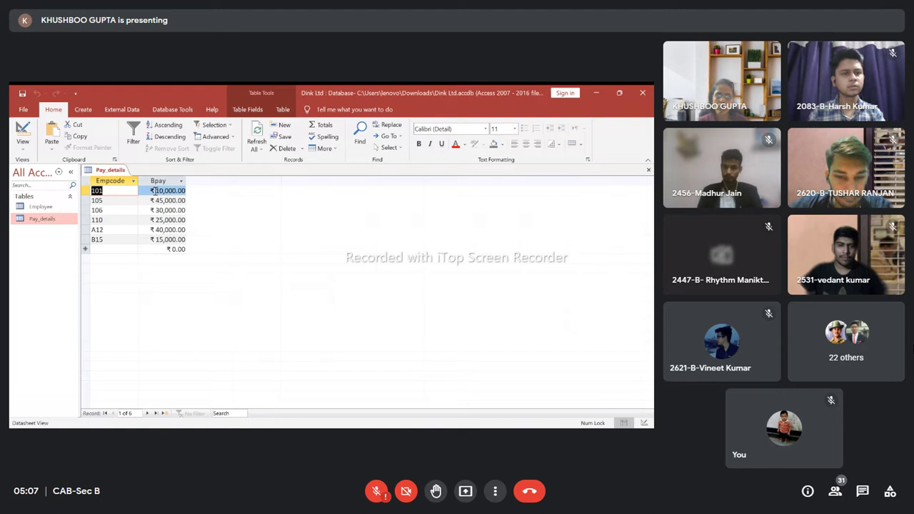
{"action": "left_click", "coordinate": [177, 112]}
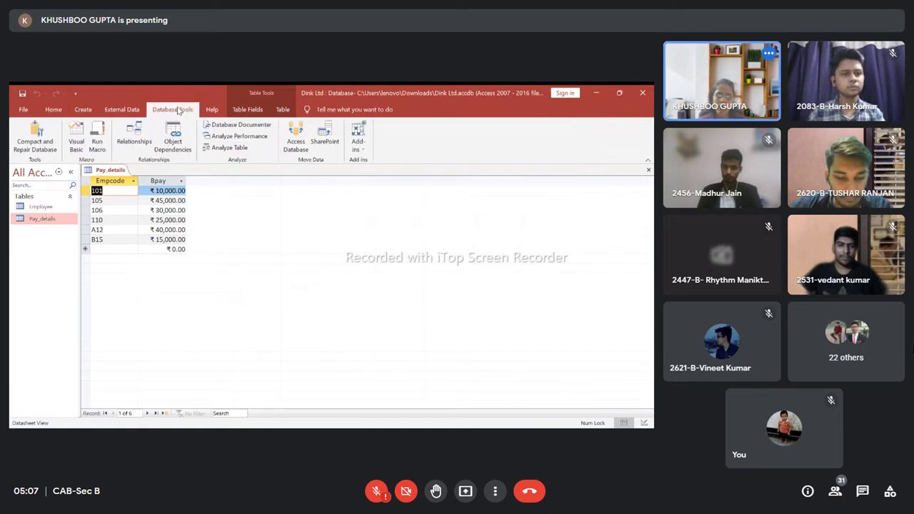
{"action": "left_click", "coordinate": [53, 109]}
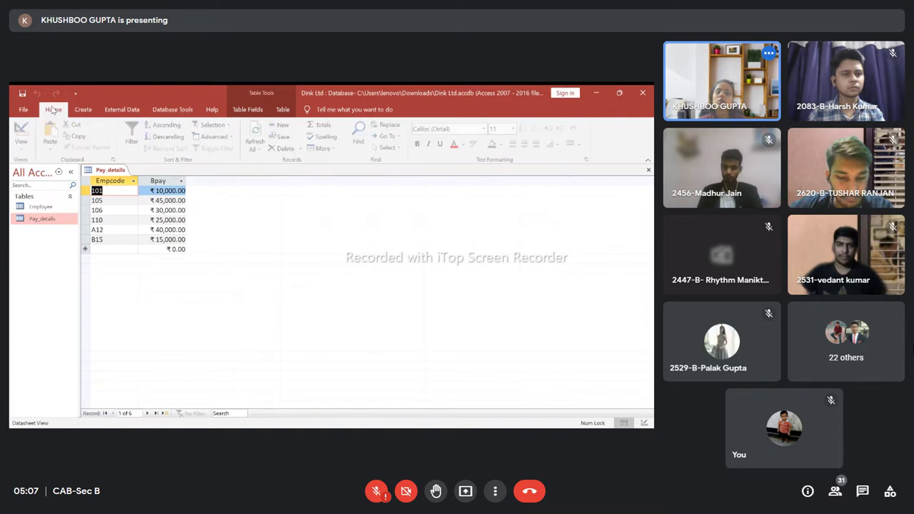
{"action": "left_click", "coordinate": [175, 109]}
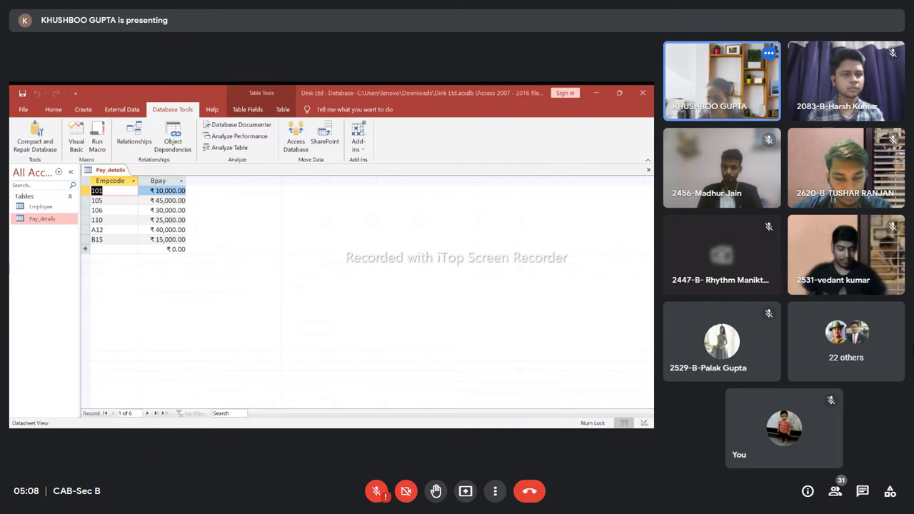
{"action": "left_click", "coordinate": [97, 191]}
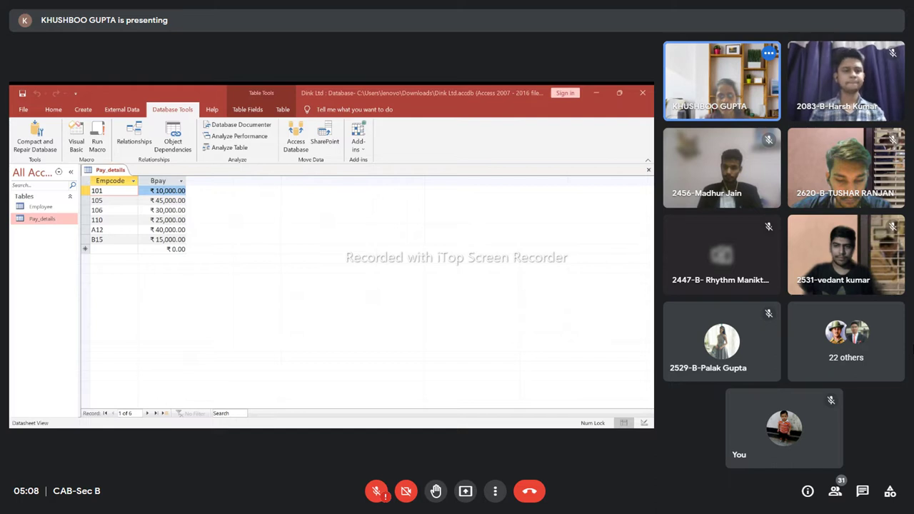
{"action": "key", "text": "shift+Tab"}
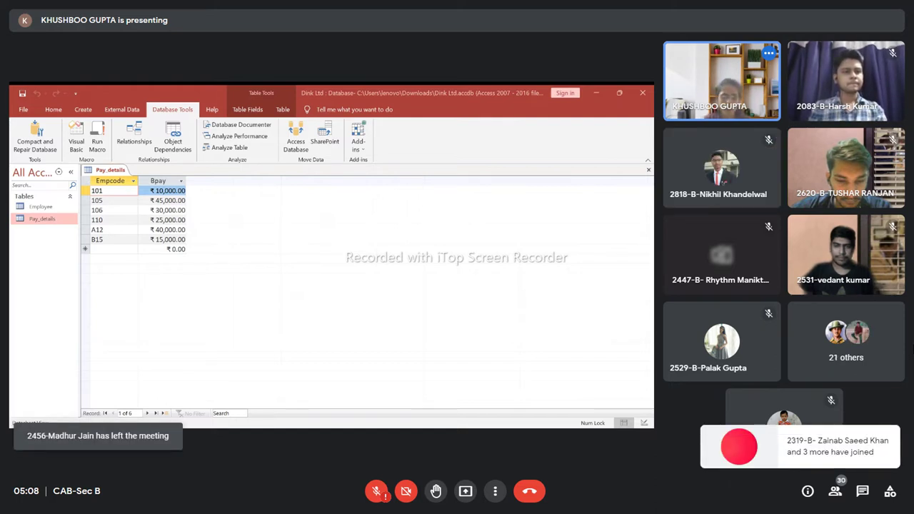
{"action": "left_click", "coordinate": [648, 169]}
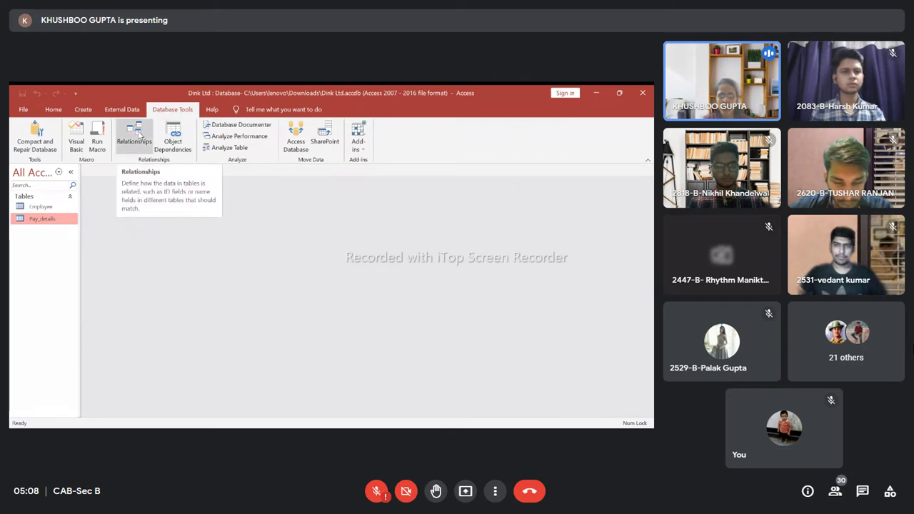
- Open the database's Relationships layout and add the Employee and Pay_details tables to it
{"action": "left_click", "coordinate": [138, 136]}
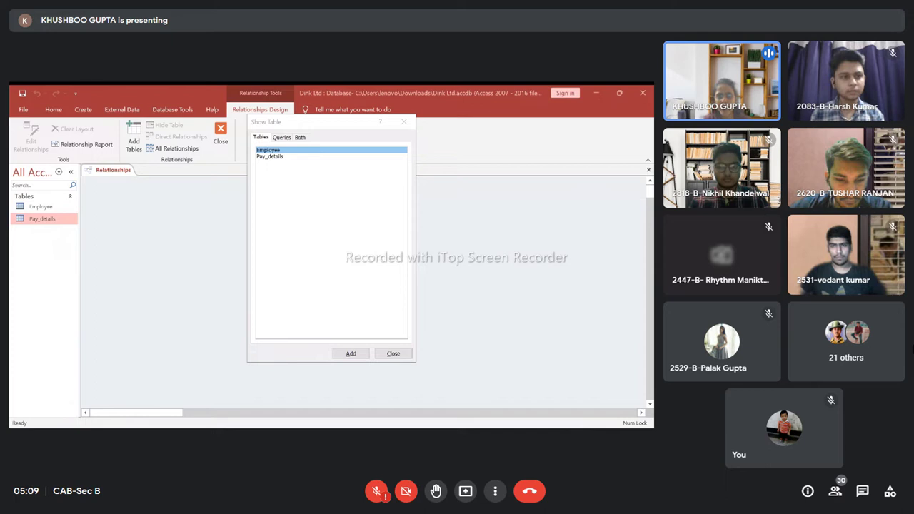
{"action": "key", "text": "alt+Tab"}
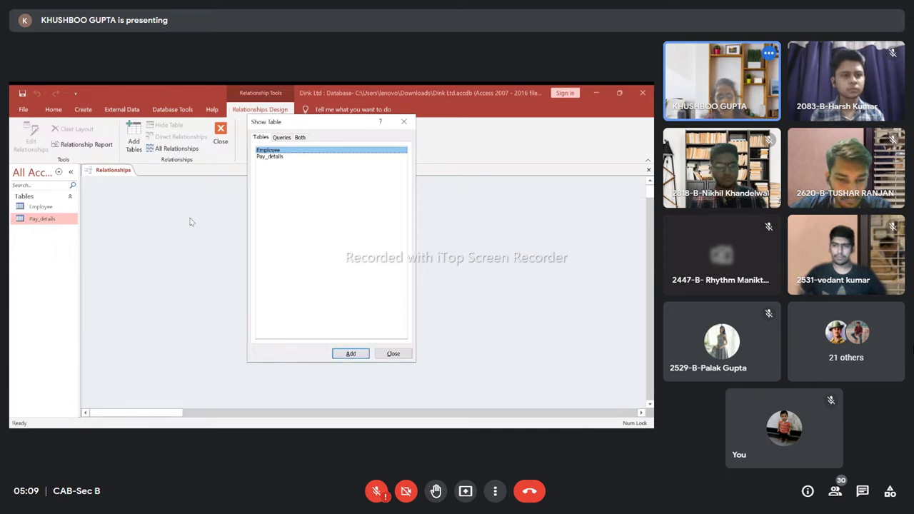
{"action": "left_click", "coordinate": [349, 355]}
{"action": "left_click", "coordinate": [267, 156]}
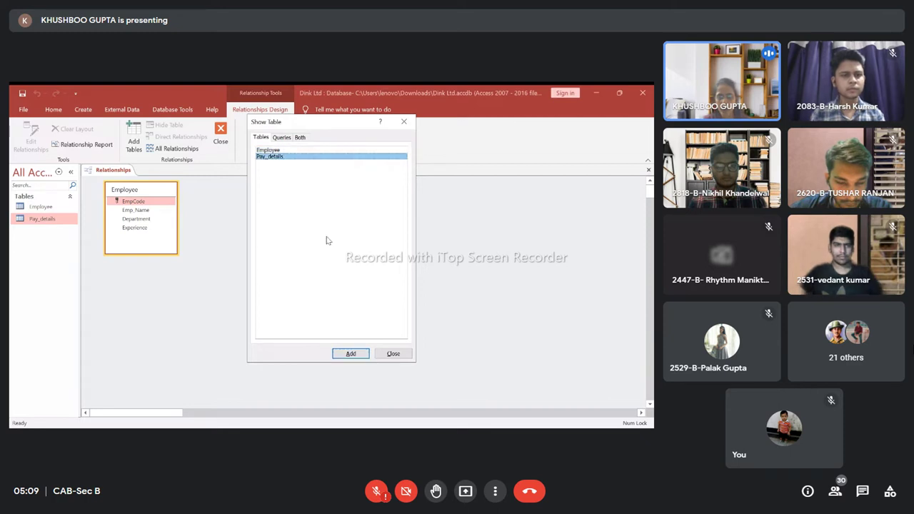
{"action": "left_click", "coordinate": [350, 354]}
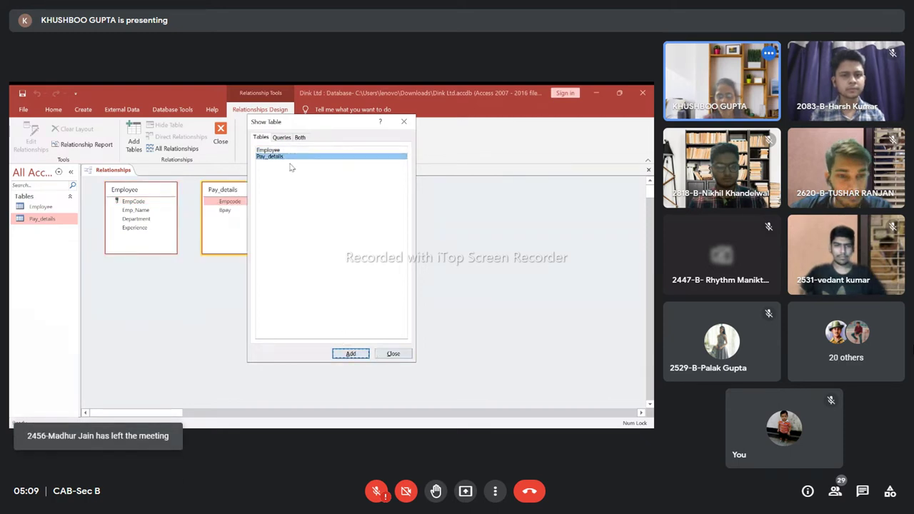
{"action": "left_click_drag", "start_coordinate": [316, 125], "coordinate": [489, 129]}
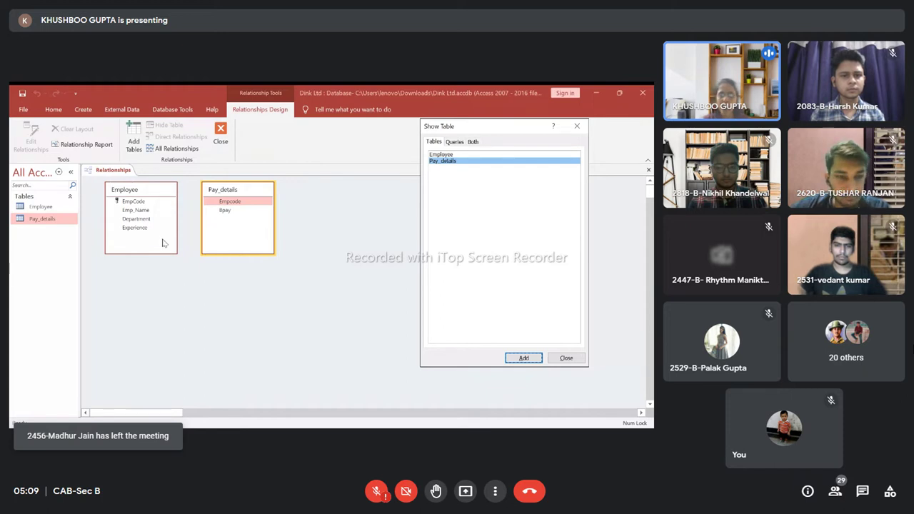
{"action": "left_click_drag", "start_coordinate": [509, 130], "coordinate": [433, 117]}
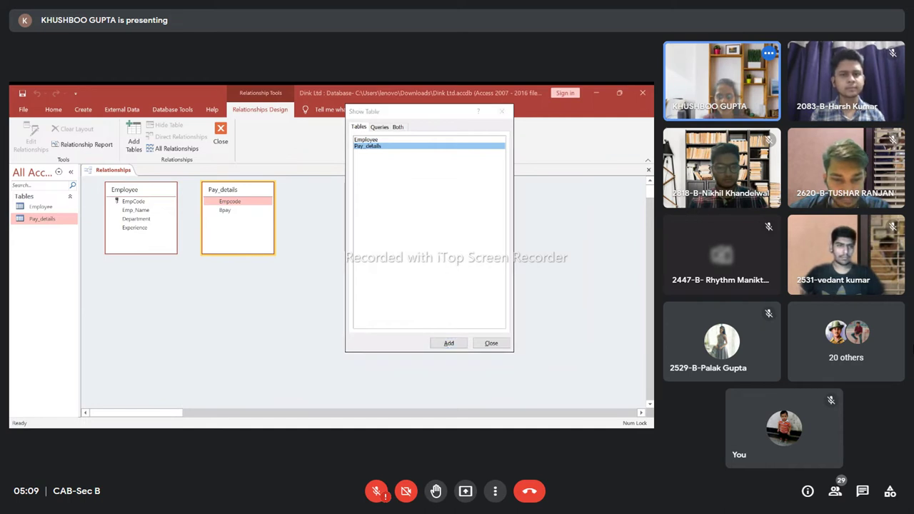
{"action": "left_click", "coordinate": [480, 346]}
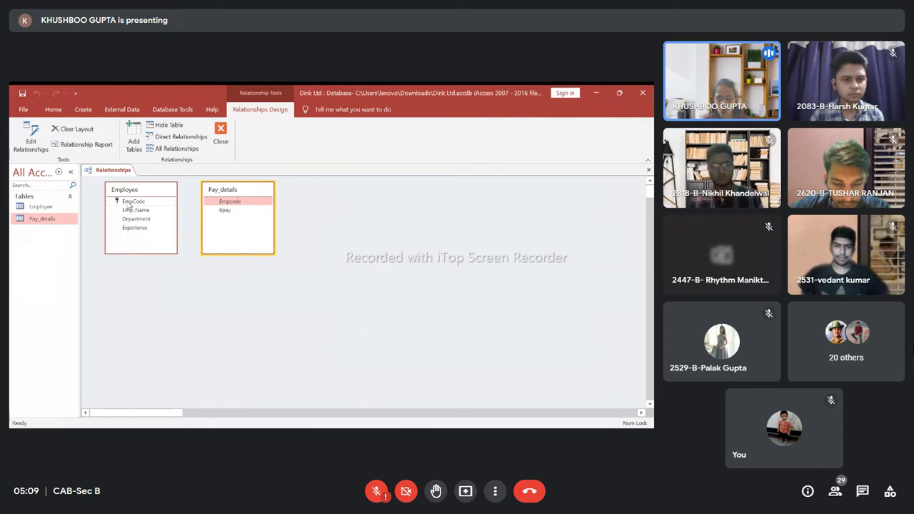
- Link the EmpCode field of Employee to the Empcode field of Pay_details to start a new relationship
{"action": "left_click_drag", "start_coordinate": [130, 206], "coordinate": [240, 207]}
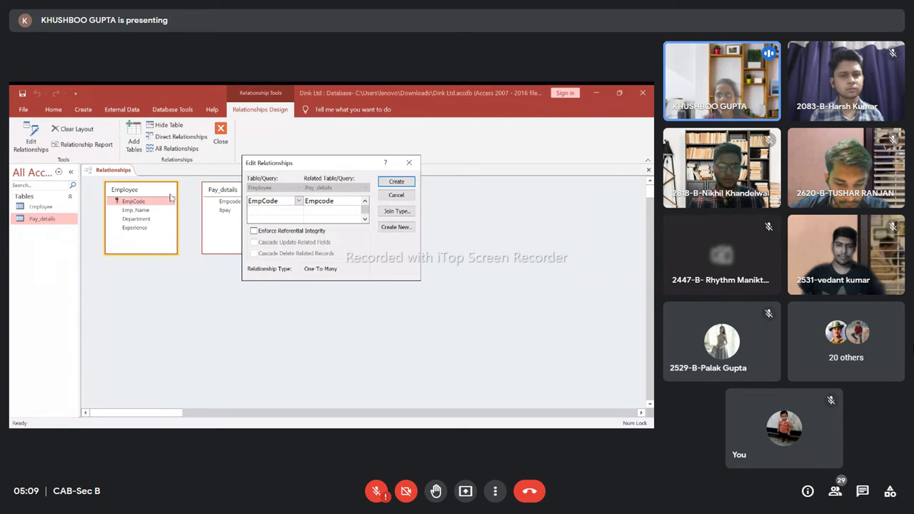
{"action": "left_click", "coordinate": [409, 163]}
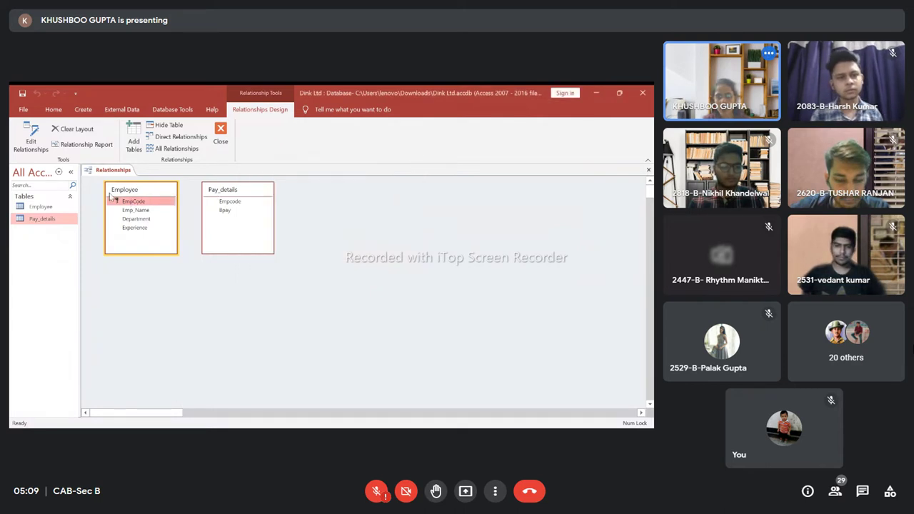
{"action": "left_click_drag", "start_coordinate": [137, 205], "coordinate": [232, 203]}
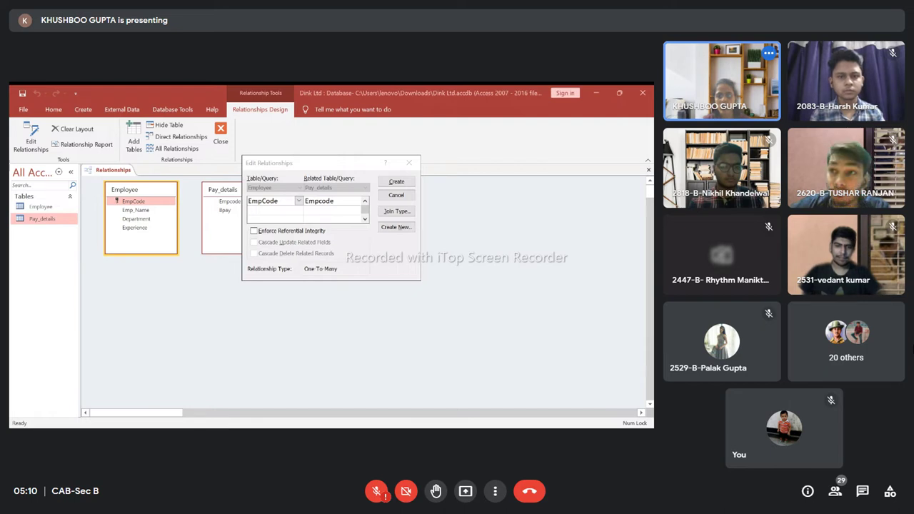
{"action": "left_click_drag", "start_coordinate": [306, 169], "coordinate": [378, 175]}
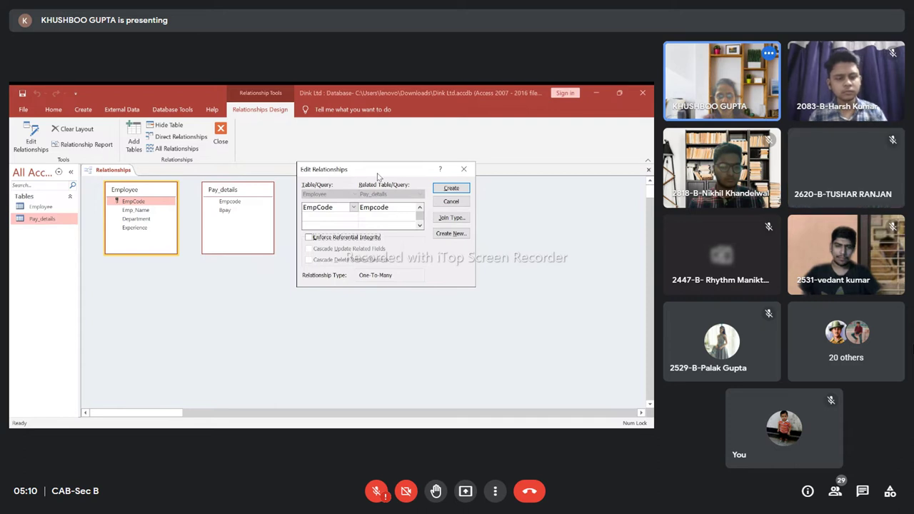
{"action": "left_click_drag", "start_coordinate": [368, 171], "coordinate": [351, 173]}
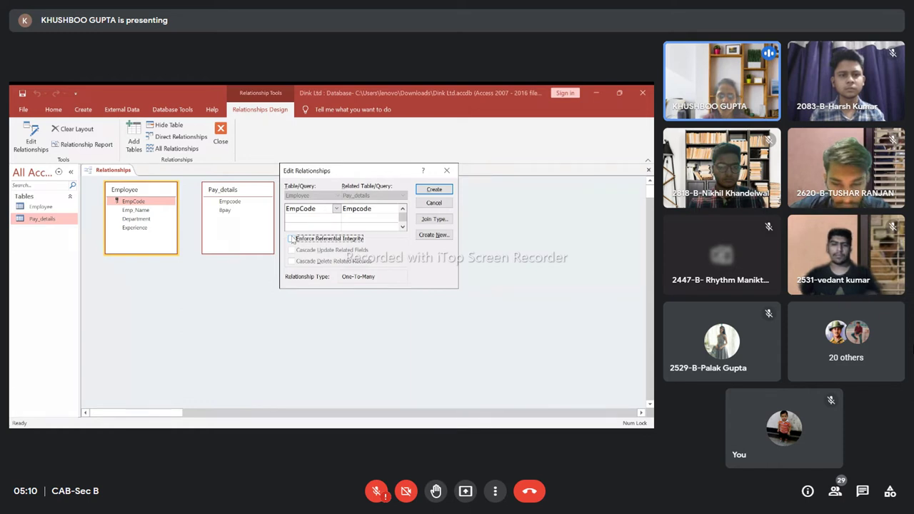
- Enforce referential integrity with cascading updates of related fields and cascading deletes of related records, and create the relationship
{"action": "left_click", "coordinate": [292, 239]}
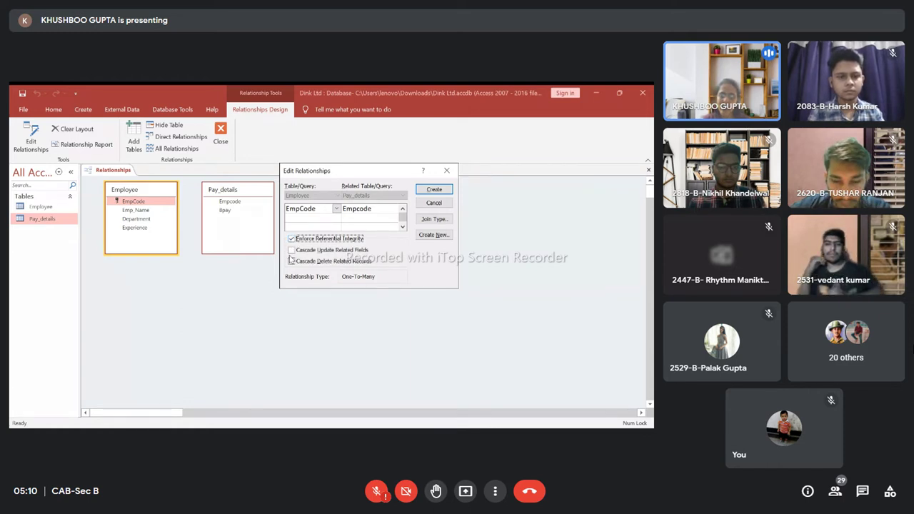
{"action": "left_click", "coordinate": [292, 250]}
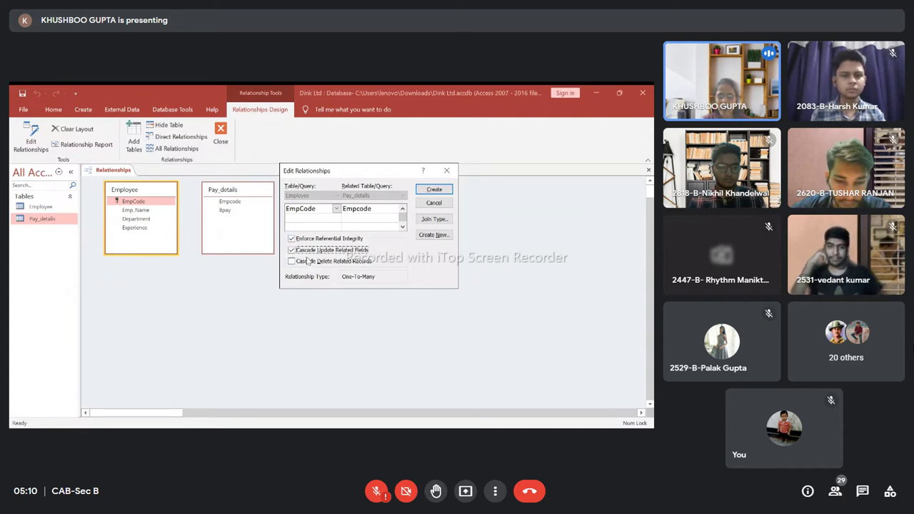
{"action": "left_click", "coordinate": [291, 262]}
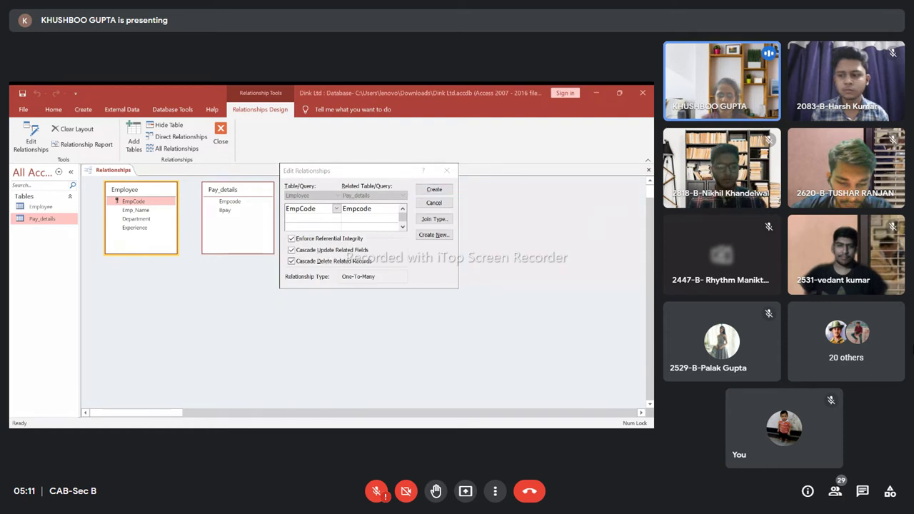
{"action": "left_click", "coordinate": [197, 278]}
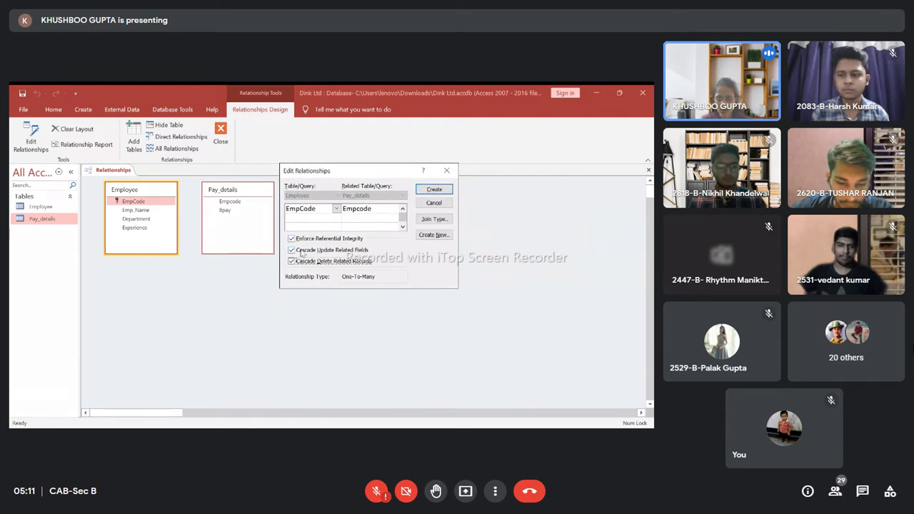
{"action": "left_click", "coordinate": [429, 191]}
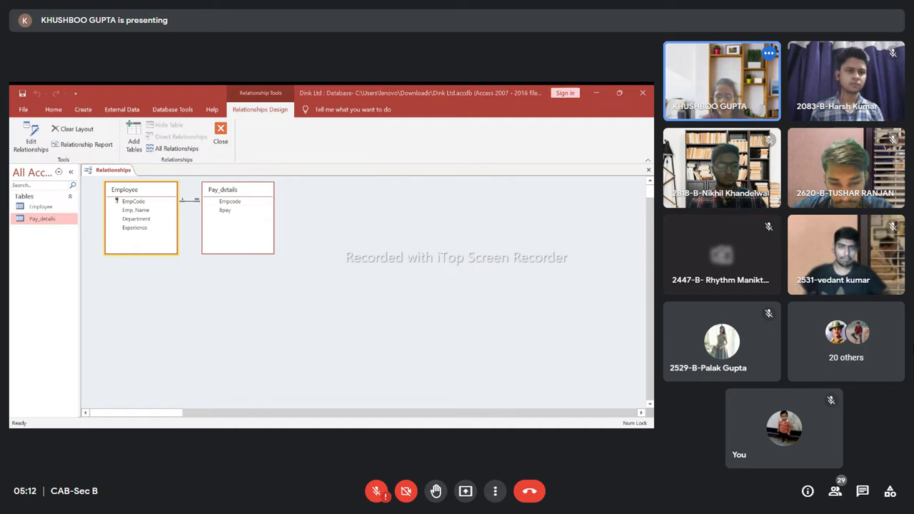
{"action": "double_click", "coordinate": [194, 202]}
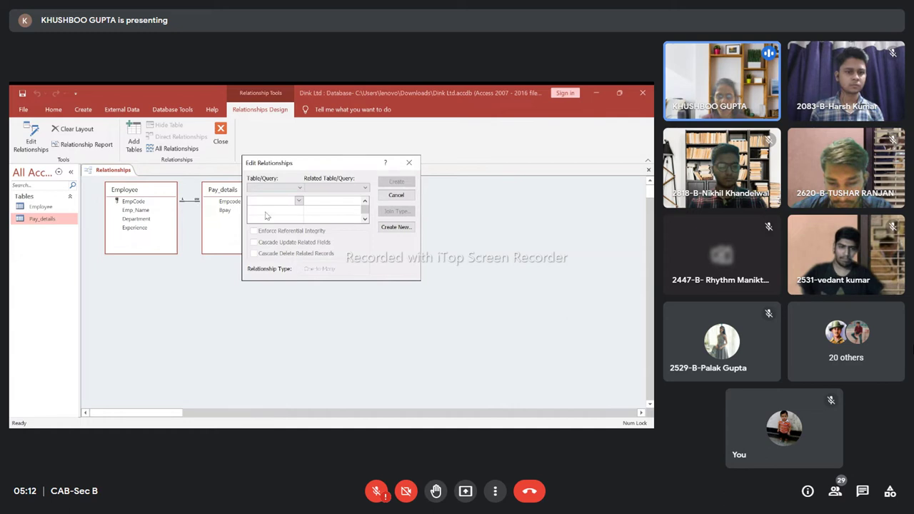
{"action": "left_click", "coordinate": [409, 163]}
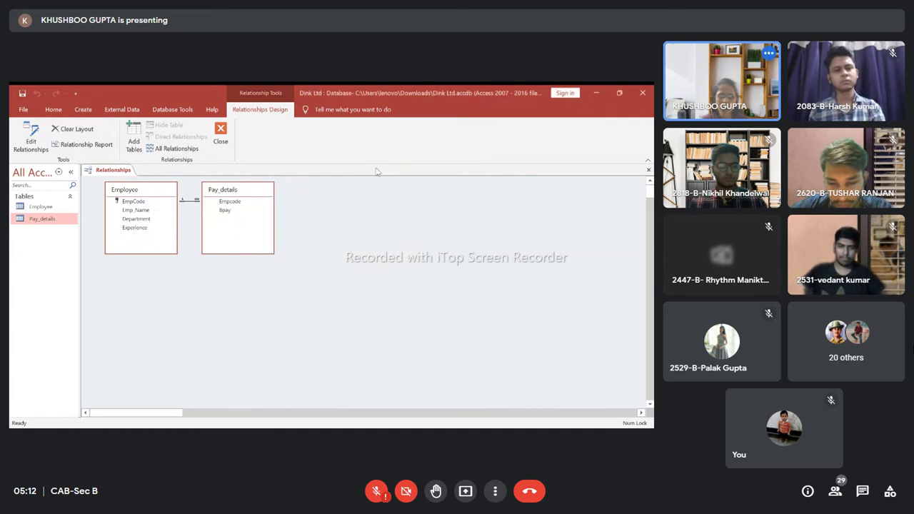
{"action": "double_click", "coordinate": [199, 199]}
{"action": "left_click", "coordinate": [409, 162]}
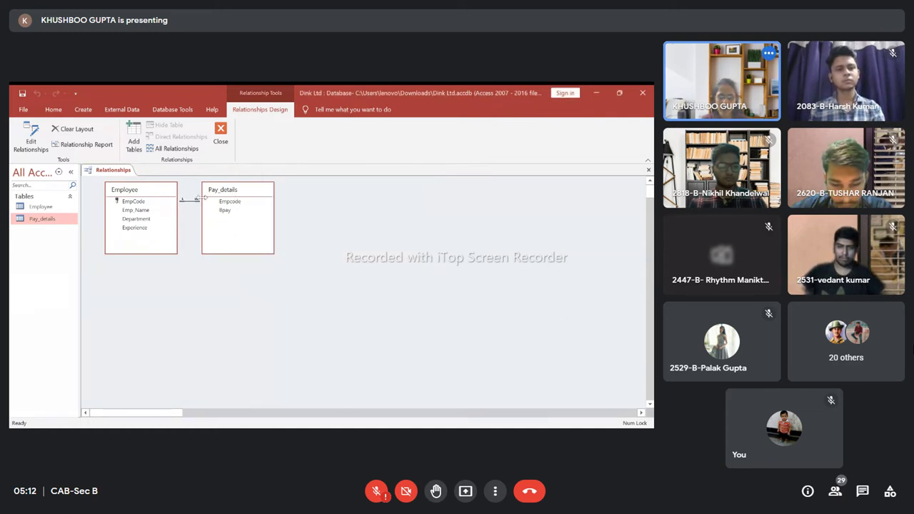
{"action": "double_click", "coordinate": [184, 202]}
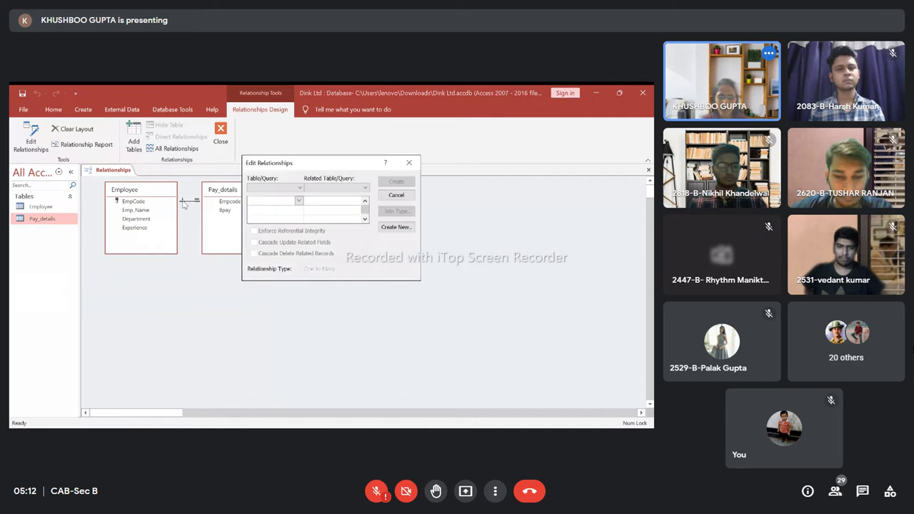
{"action": "left_click", "coordinate": [409, 163]}
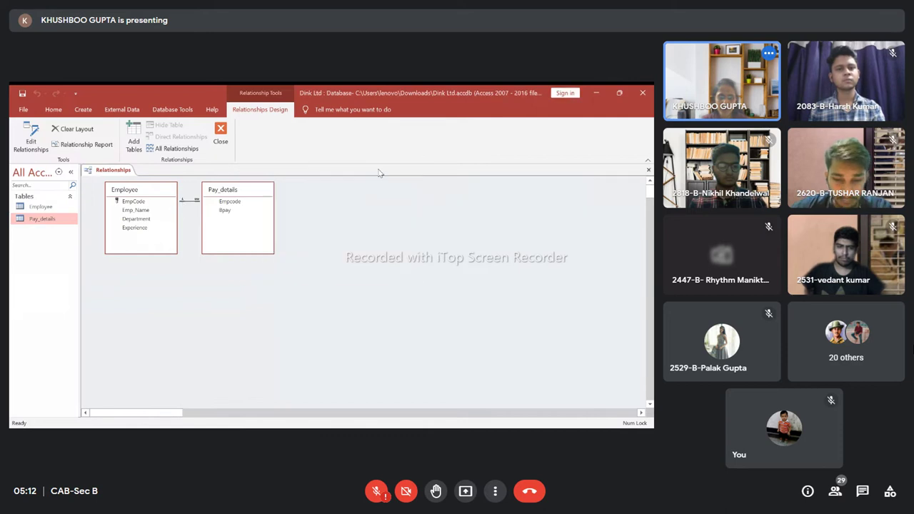
{"action": "double_click", "coordinate": [191, 203]}
{"action": "left_click", "coordinate": [409, 163]}
{"action": "left_click", "coordinate": [30, 137]}
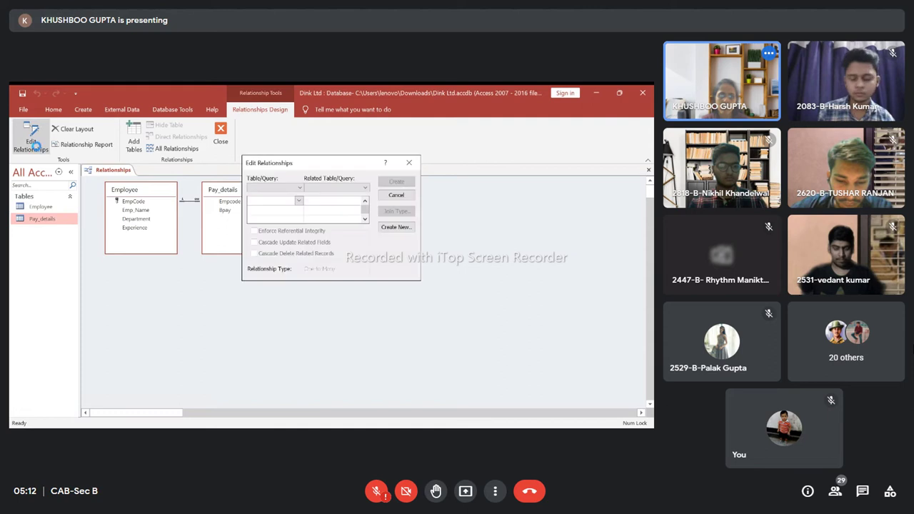
{"action": "left_click", "coordinate": [394, 200]}
{"action": "right_click", "coordinate": [194, 205]}
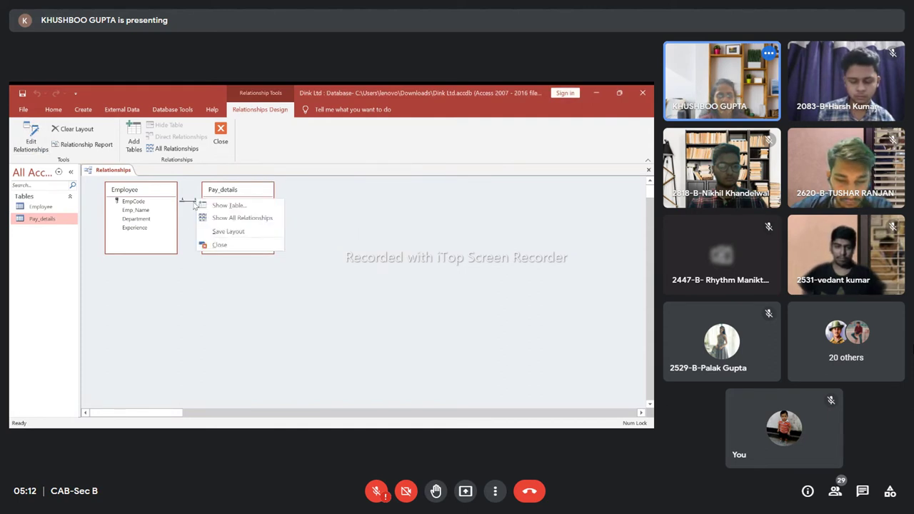
{"action": "left_click", "coordinate": [187, 206]}
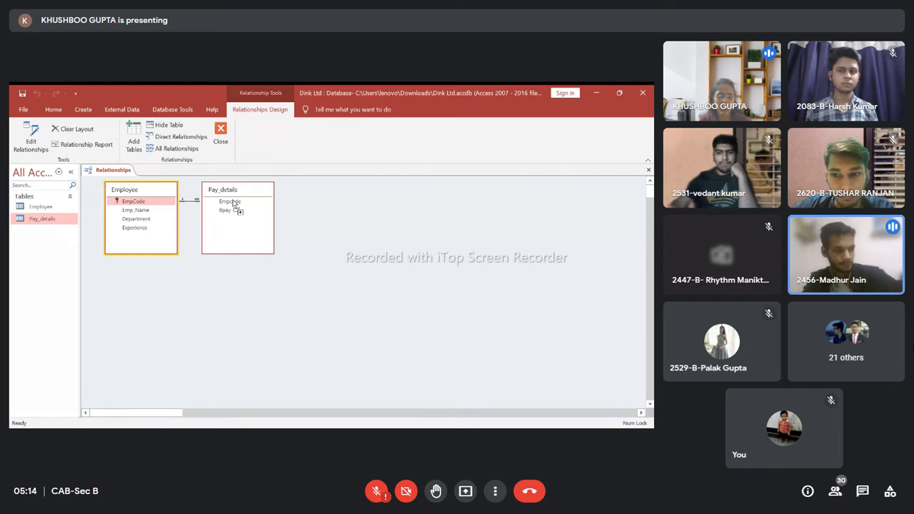
- Link Employee's EmpCode to Pay_details' Empcode again to reopen the existing relationship, review its settings, and close the Relationships layout
{"action": "left_click_drag", "start_coordinate": [234, 203], "coordinate": [235, 204]}
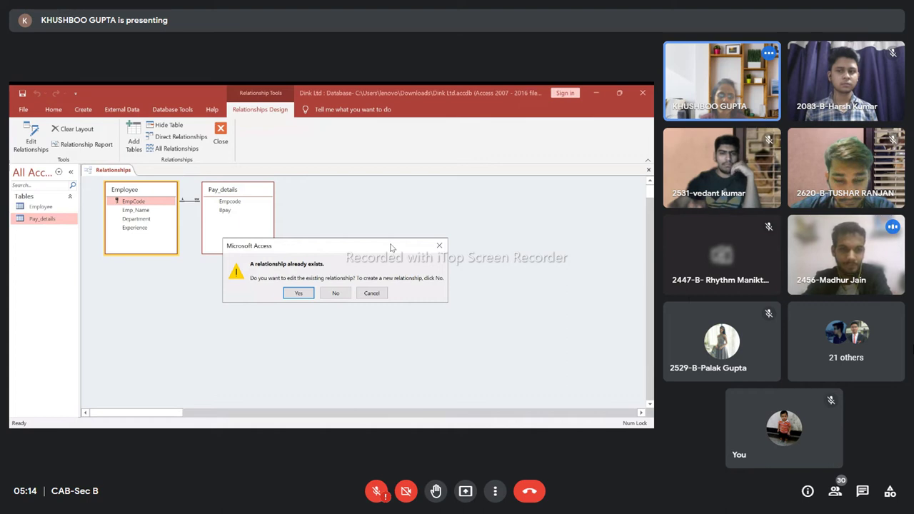
{"action": "left_click", "coordinate": [299, 294]}
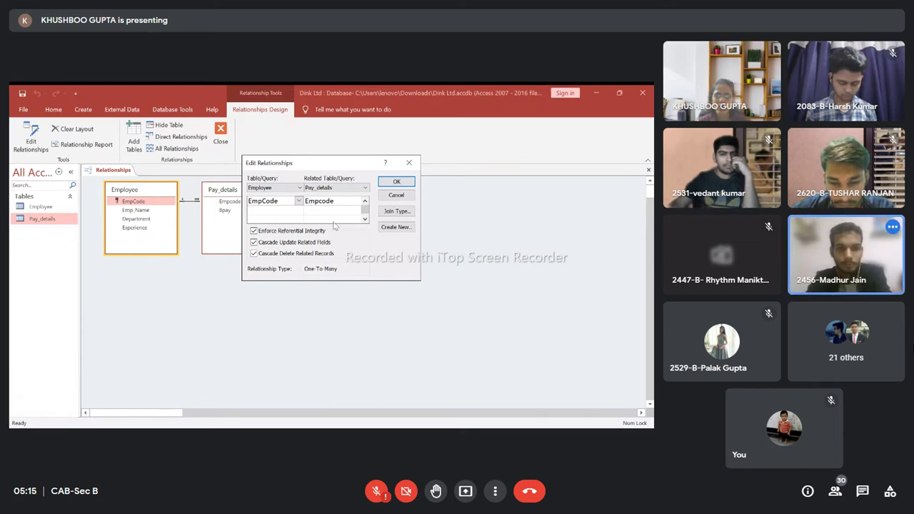
{"action": "left_click_drag", "start_coordinate": [337, 160], "coordinate": [404, 151]}
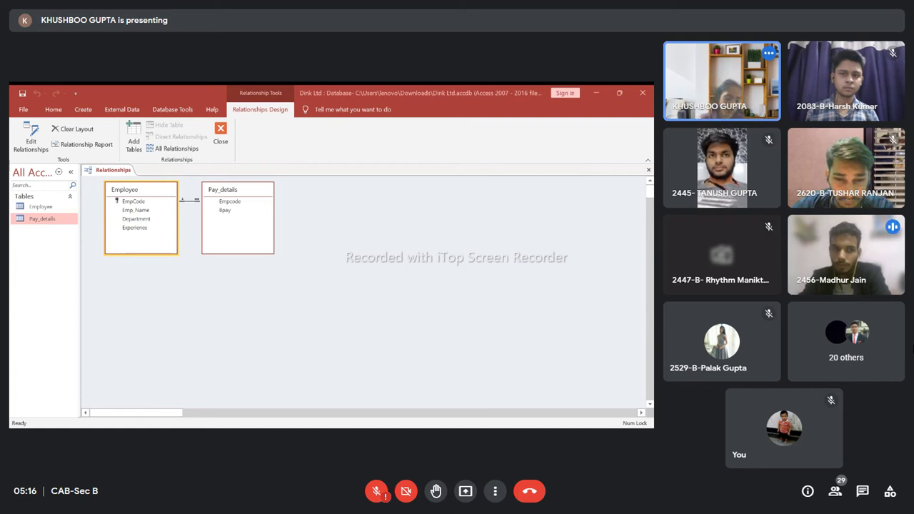
{"action": "left_click", "coordinate": [649, 170]}
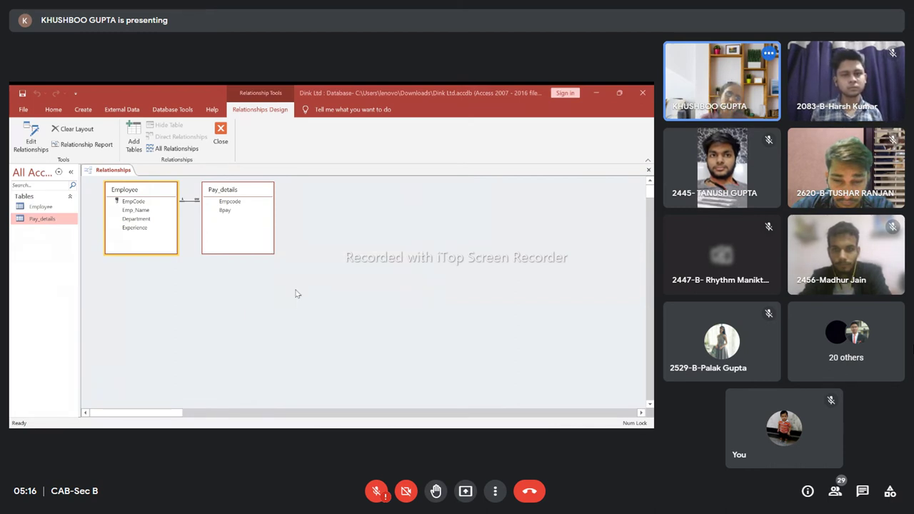
{"action": "left_click", "coordinate": [298, 291]}
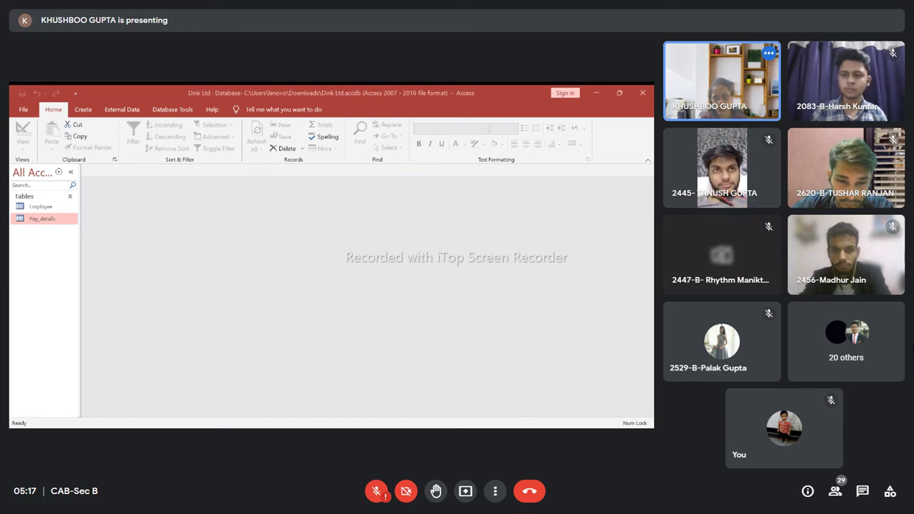
- Open the Employee table and expand the record with EmpCode 101 to view its related Bpay, collapsing it again
{"action": "double_click", "coordinate": [41, 207]}
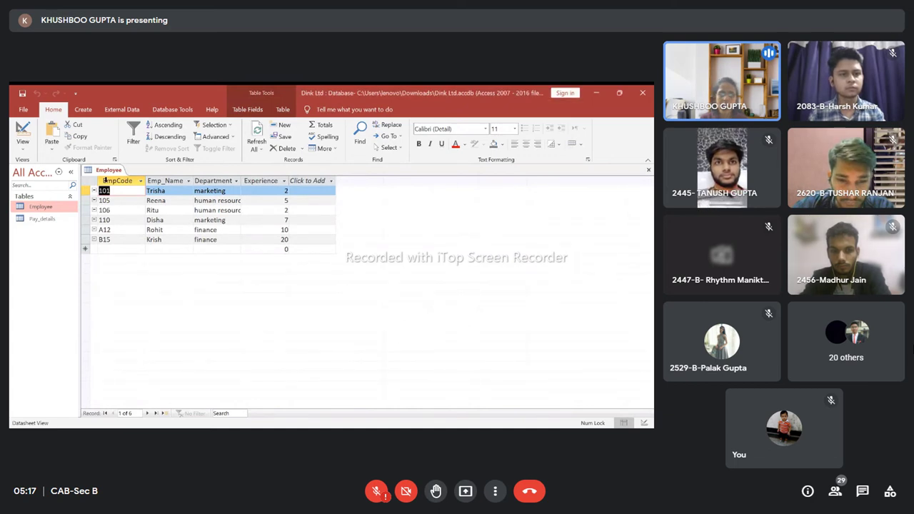
{"action": "left_click", "coordinate": [93, 191]}
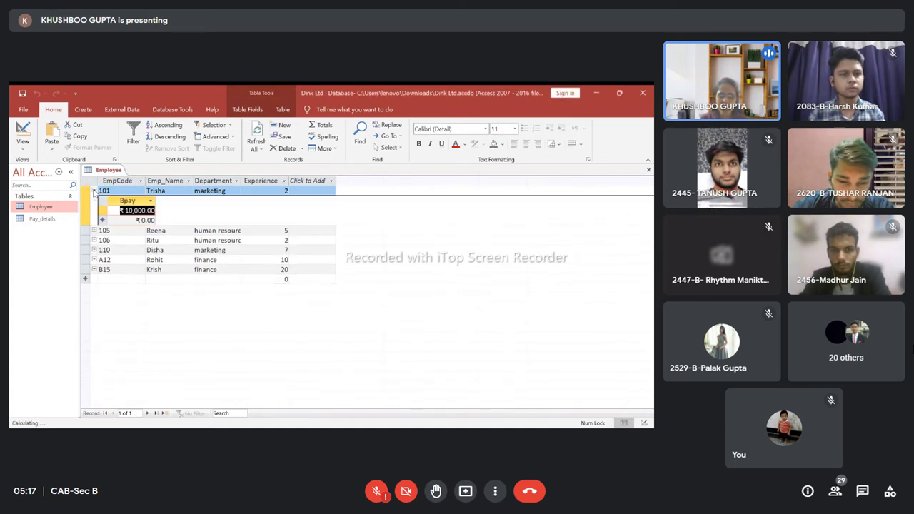
{"action": "left_click", "coordinate": [94, 191]}
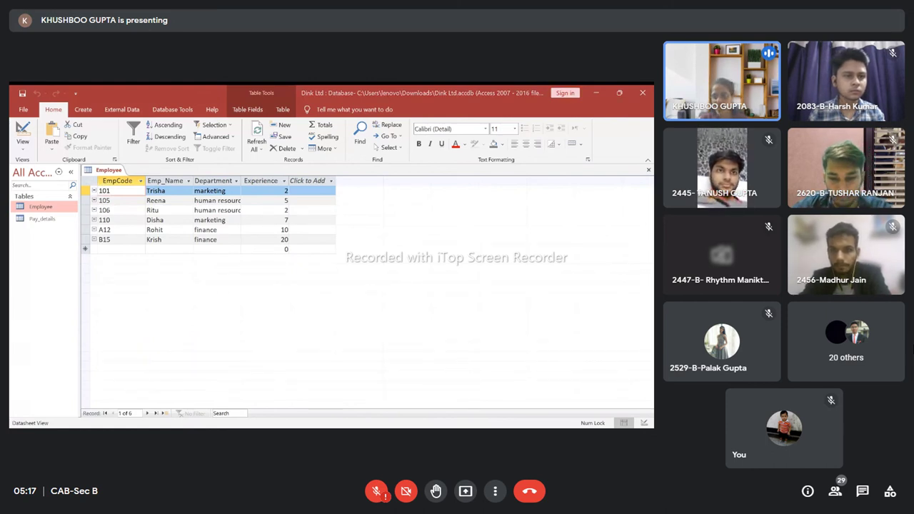
{"action": "left_click", "coordinate": [93, 191]}
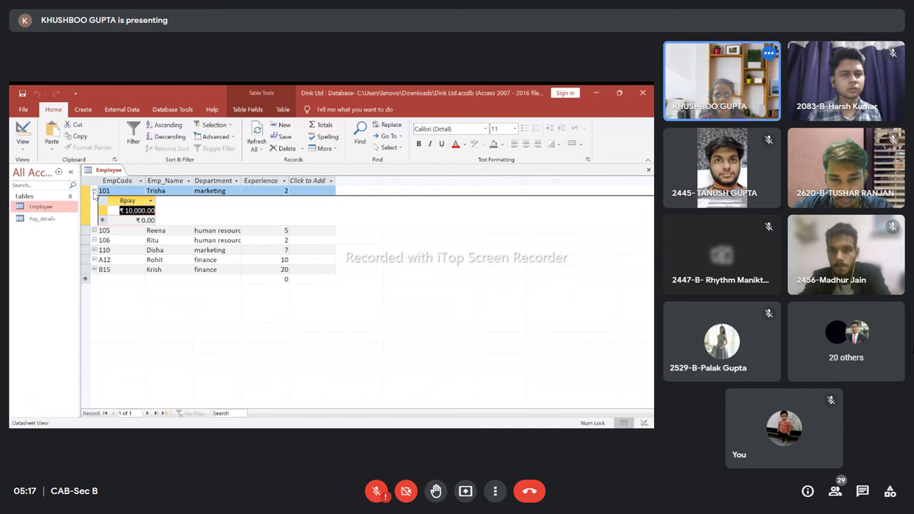
{"action": "left_click", "coordinate": [93, 190]}
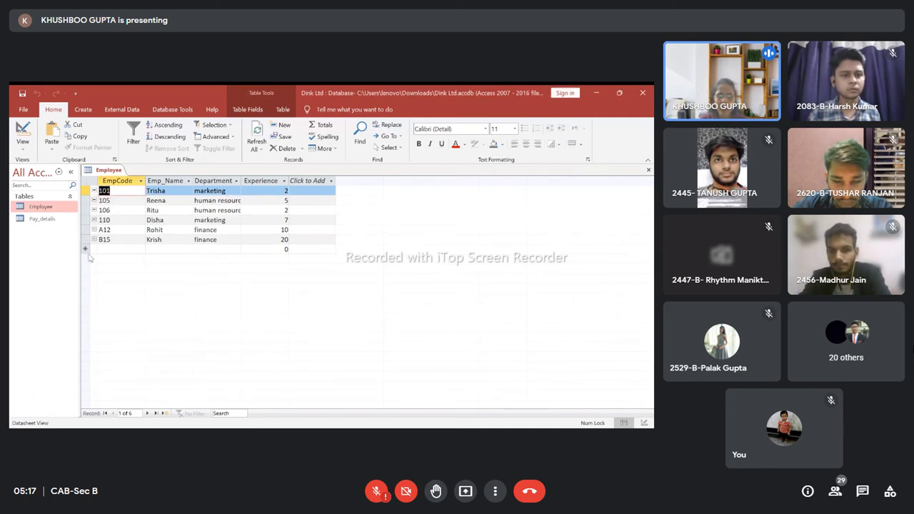
- Set the EmpCode of the first Employee record to 102 and close the Employee table to save the change
{"action": "left_click", "coordinate": [112, 190]}
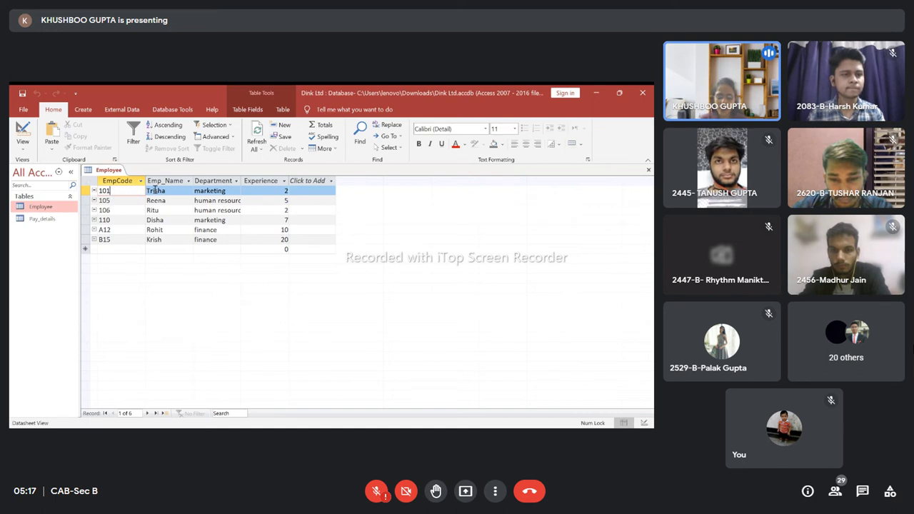
{"action": "key", "text": "BackSpace"}
{"action": "type", "text": "1"}
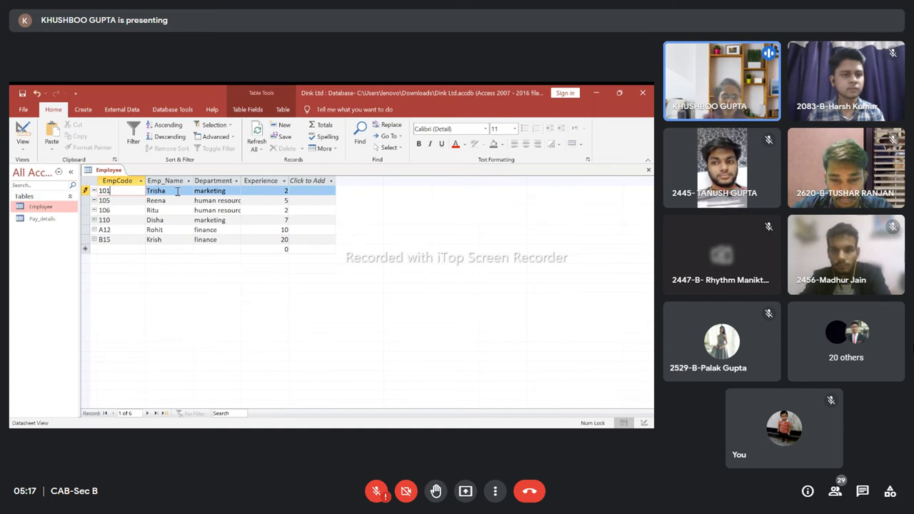
{"action": "key", "text": "BackSpace"}
{"action": "type", "text": "2"}
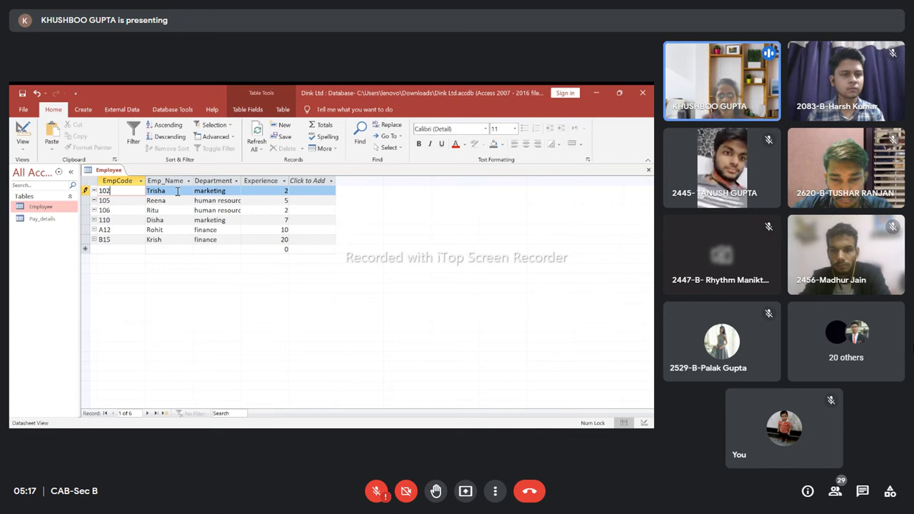
{"action": "double_click", "coordinate": [43, 219]}
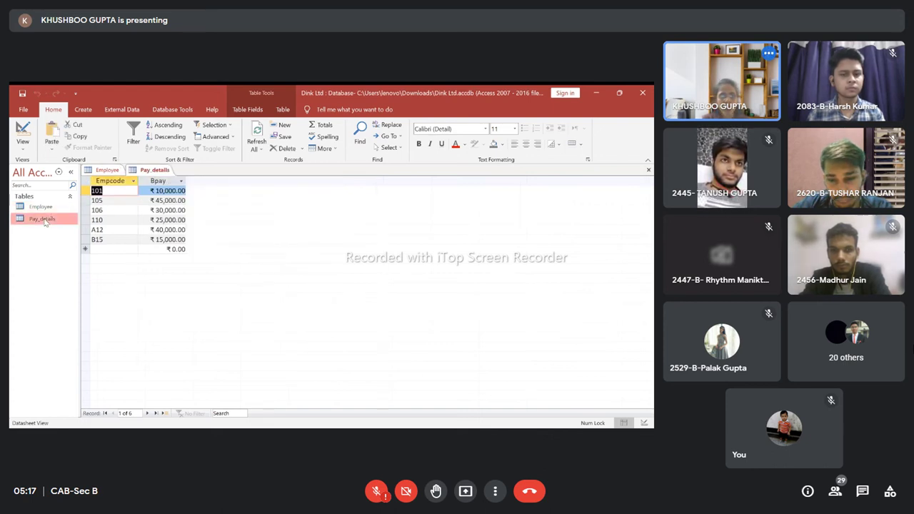
{"action": "double_click", "coordinate": [41, 206]}
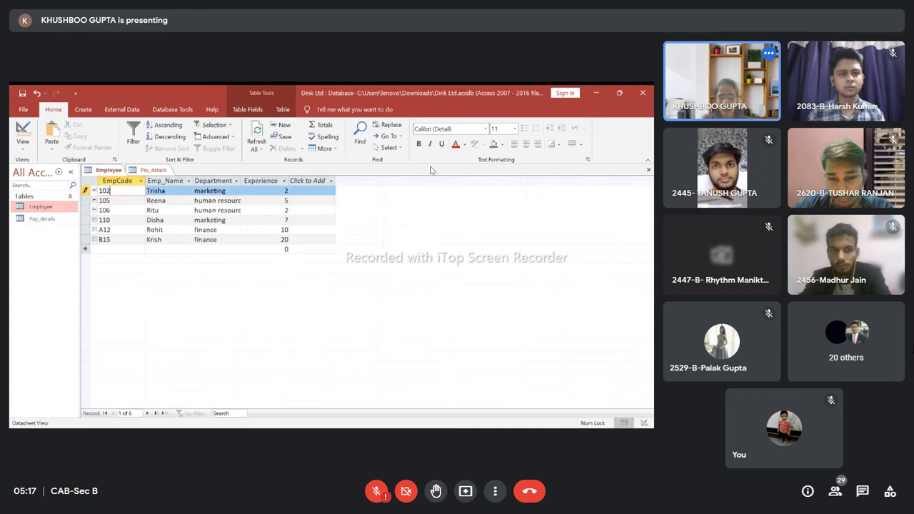
{"action": "left_click", "coordinate": [648, 170]}
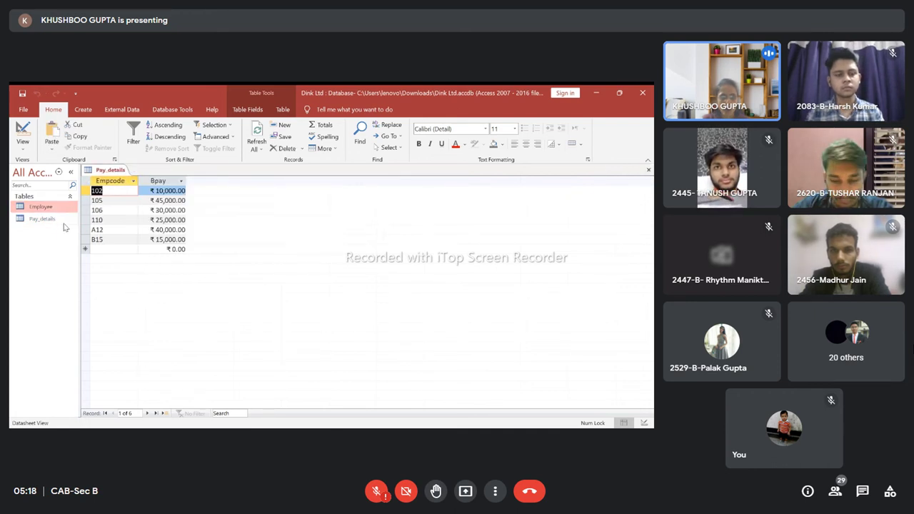
- Close and reopen the Pay_details table to check the Empcode of its first record, and close it again
{"action": "left_click", "coordinate": [648, 170]}
{"action": "left_click", "coordinate": [37, 219]}
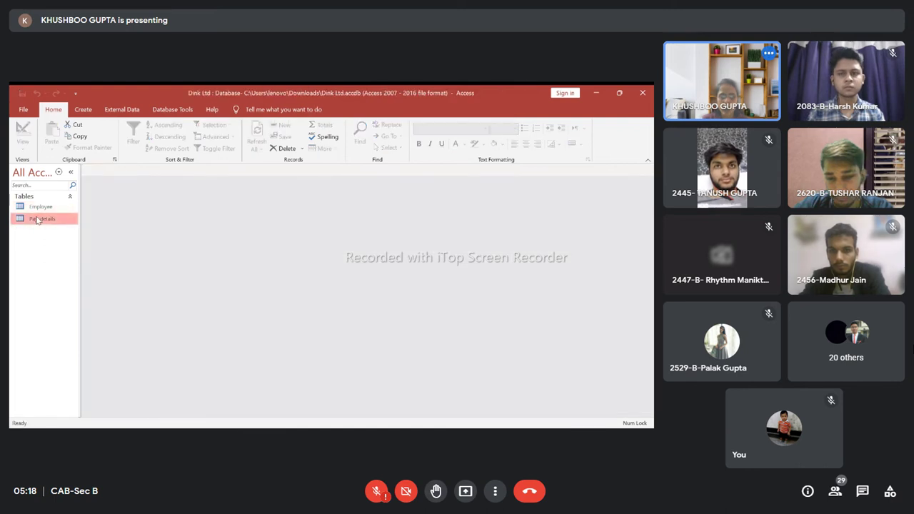
{"action": "double_click", "coordinate": [37, 219]}
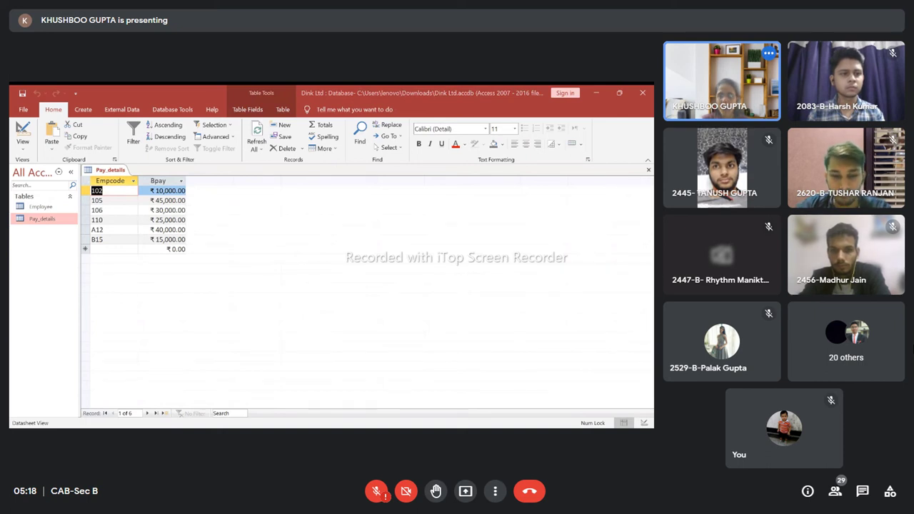
{"action": "left_click", "coordinate": [648, 169]}
- Reopen the Employee table and delete the record with EmpCode B15 together with its related records
{"action": "left_click", "coordinate": [32, 208]}
{"action": "double_click", "coordinate": [32, 208]}
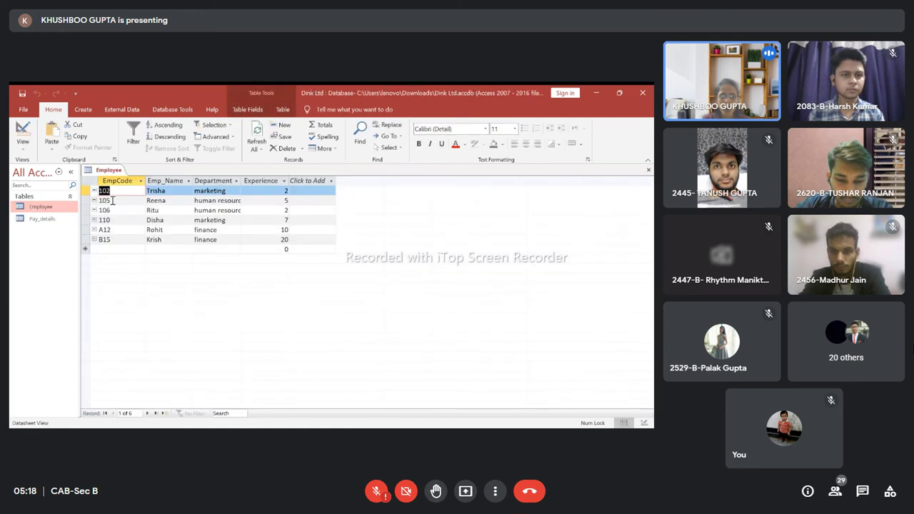
{"action": "left_click", "coordinate": [86, 239]}
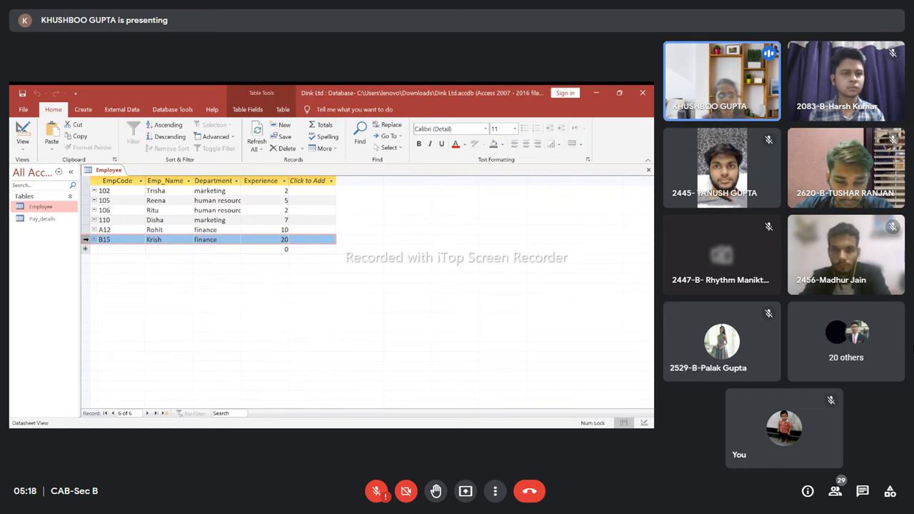
{"action": "right_click", "coordinate": [85, 241]}
{"action": "left_click", "coordinate": [107, 258]}
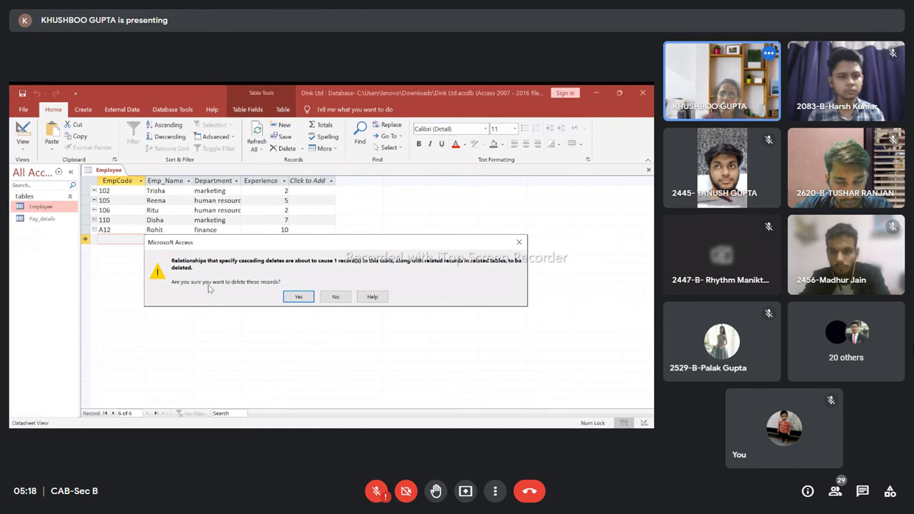
{"action": "left_click", "coordinate": [297, 298]}
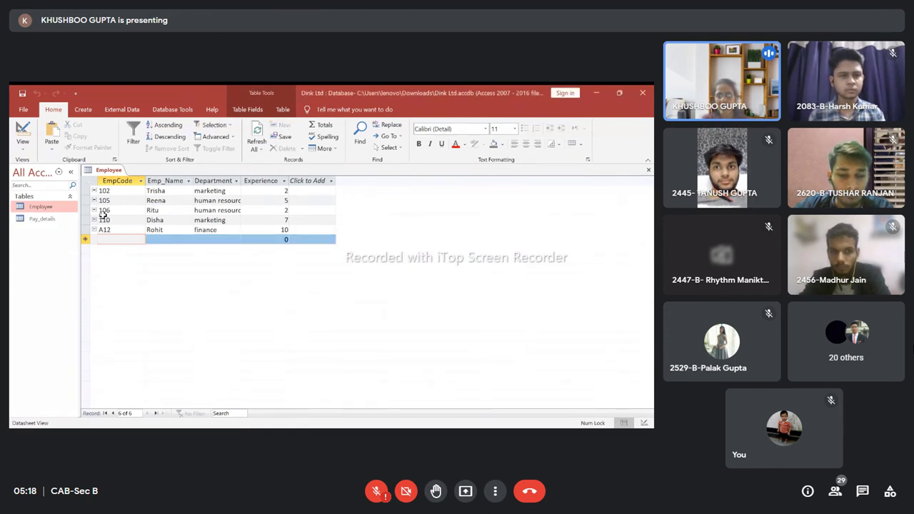
- Open the Pay_details table to check which pay records remain, and dismiss the Windows licence notice
{"action": "double_click", "coordinate": [24, 218]}
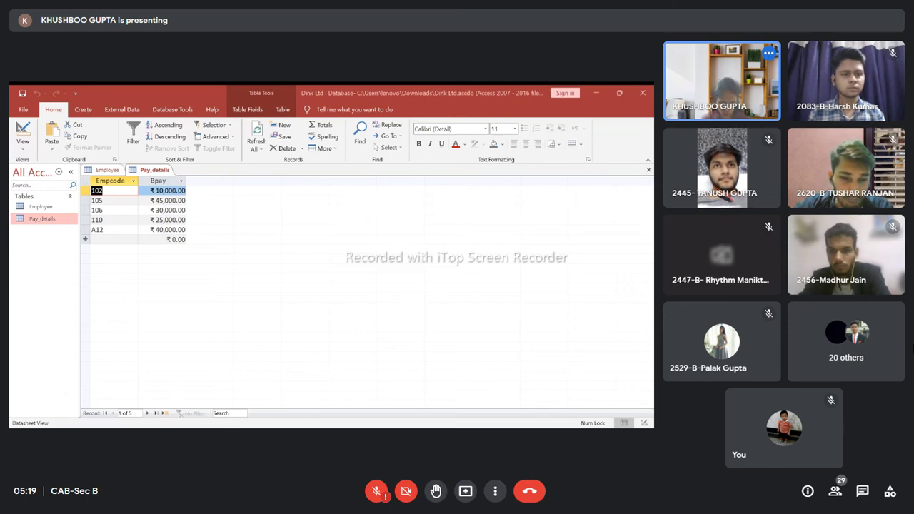
{"action": "key", "text": "F2"}
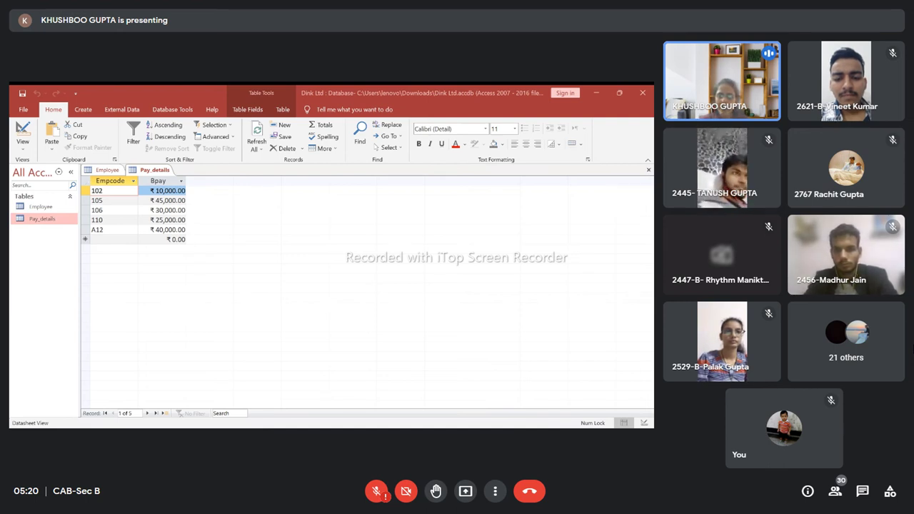
{"action": "key", "text": "F11"}
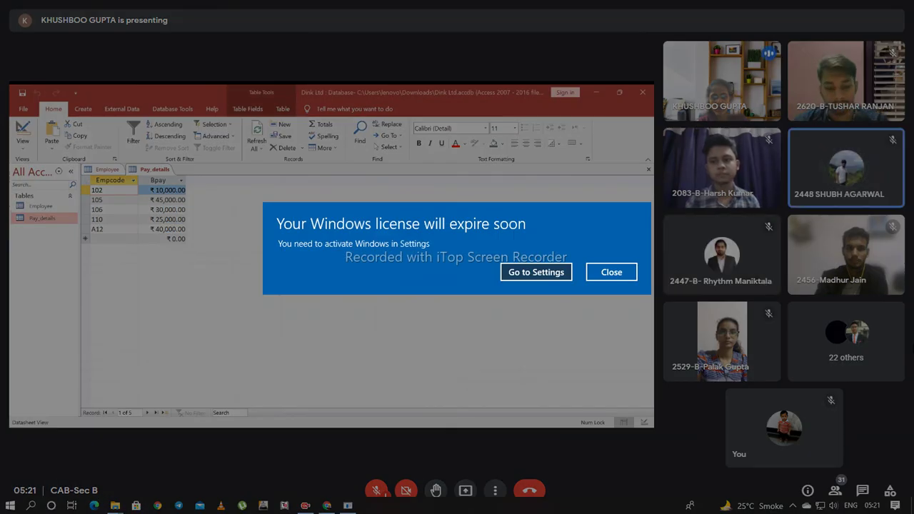
{"action": "left_click", "coordinate": [616, 272]}
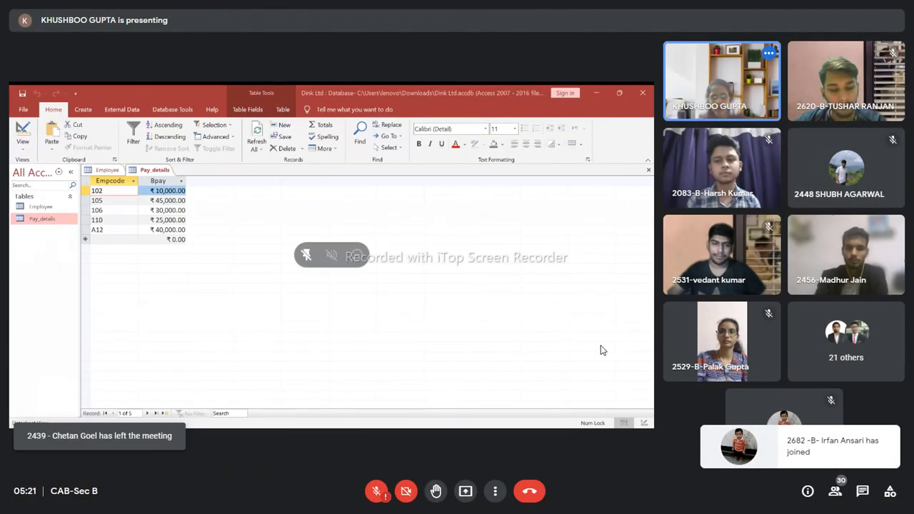